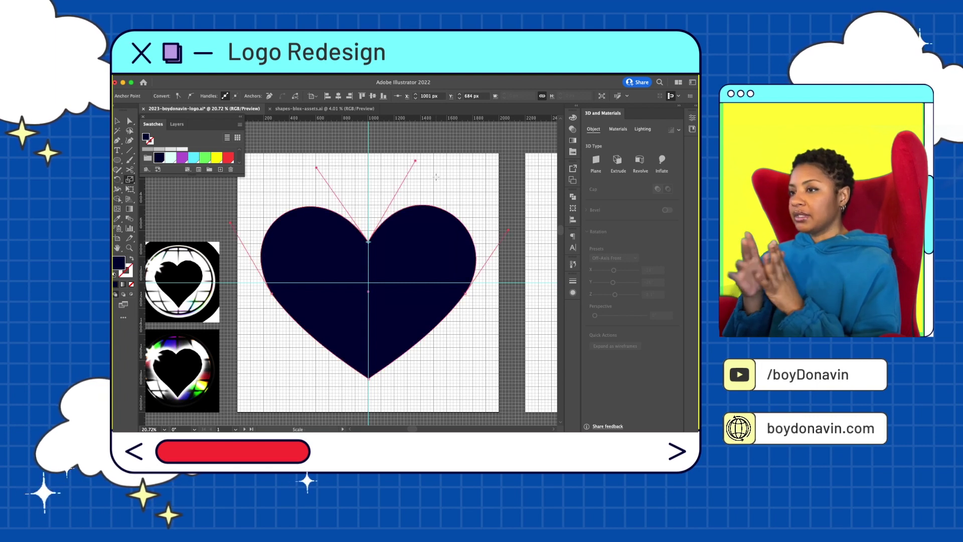
Step: Try widening and reshaping the heart, then revert it to its original taller shape
{"action": "left_click_drag", "start_coordinate": [436, 177], "coordinate": [345, 301]}
{"action": "key", "text": "super+z"}
{"action": "key", "text": "a"}
{"action": "left_click_drag", "start_coordinate": [408, 335], "coordinate": [410, 347]}
{"action": "right_click", "coordinate": [410, 346]}
{"action": "key", "text": "Escape"}
{"action": "left_click_drag", "start_coordinate": [472, 236], "coordinate": [450, 239]}
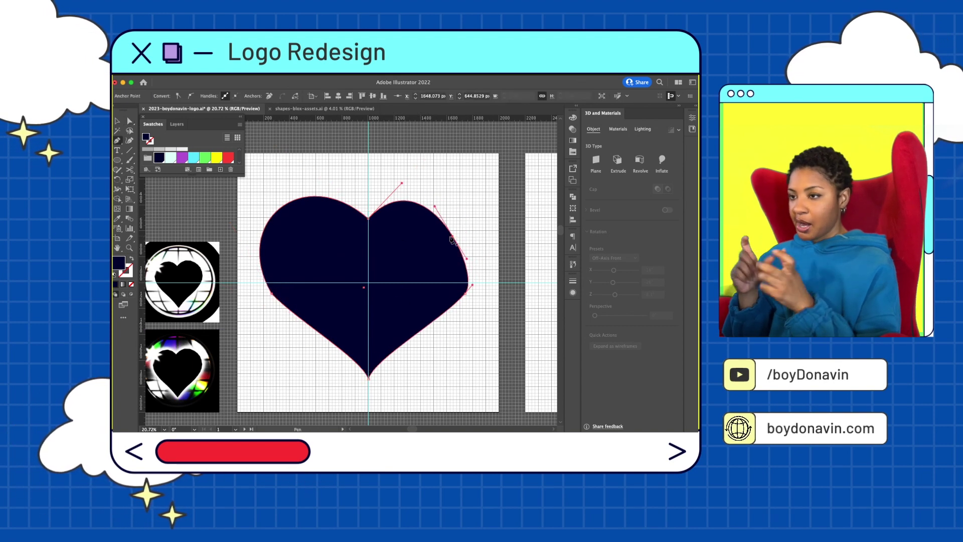
{"action": "key", "text": "super+z"}
{"action": "key", "text": "s"}
{"action": "left_click_drag", "start_coordinate": [534, 226], "coordinate": [539, 247]}
{"action": "key", "text": "super+z"}
Step: Select the heart and erase the globe band pieces on its left and right
{"action": "scroll", "coordinate": [524, 225], "scroll_direction": "right", "scroll_amount": 3}
{"action": "key", "text": "v"}
{"action": "left_click", "coordinate": [248, 301]}
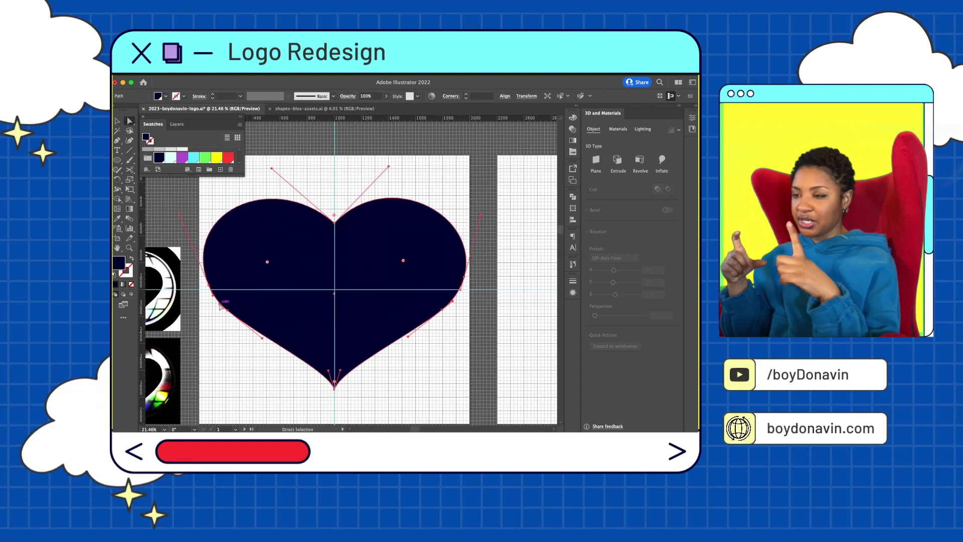
{"action": "left_click_drag", "start_coordinate": [450, 293], "coordinate": [446, 295]}
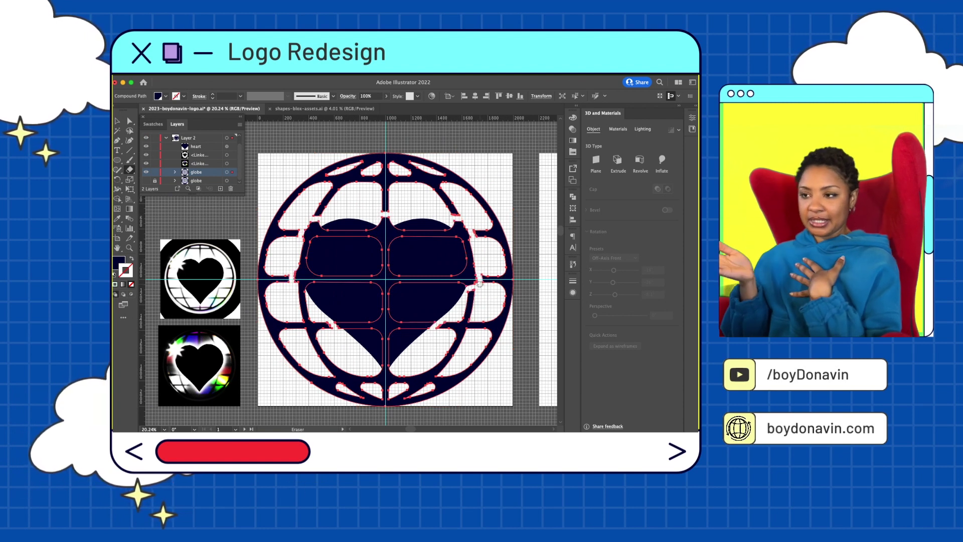
{"action": "left_click_drag", "start_coordinate": [299, 220], "coordinate": [295, 275]}
{"action": "left_click_drag", "start_coordinate": [459, 223], "coordinate": [474, 279]}
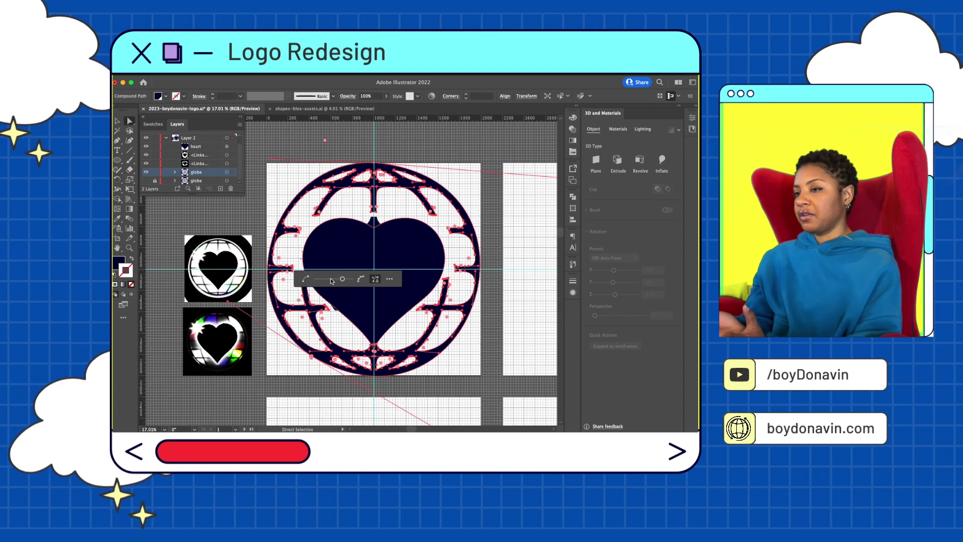
Step: Simplify the globe outline, adjust band anchors beside the heart, and select the star's points
{"action": "left_click_drag", "start_coordinate": [346, 279], "coordinate": [333, 281]}
{"action": "key", "text": "Return"}
{"action": "key", "text": "minus"}
{"action": "scroll", "coordinate": [452, 228], "scroll_direction": "up", "scroll_amount": 3}
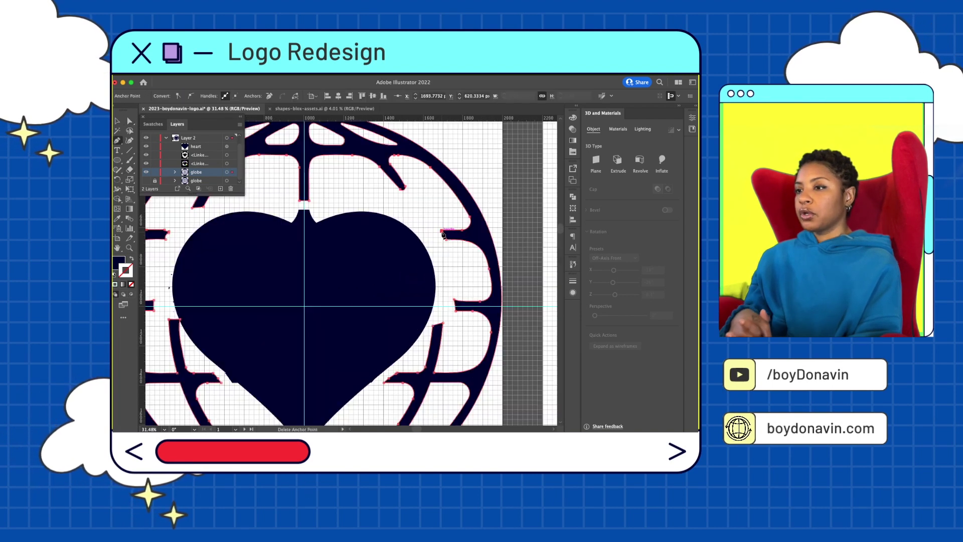
{"action": "key", "text": "a"}
{"action": "mouse_move", "coordinate": [443, 232]}
{"action": "left_mouse_down"}
{"action": "mouse_move", "coordinate": [411, 229]}
{"action": "mouse_move", "coordinate": [441, 230]}
{"action": "left_mouse_up"}
{"action": "scroll", "coordinate": [441, 231], "scroll_direction": "up", "scroll_amount": 1}
{"action": "left_click_drag", "start_coordinate": [437, 303], "coordinate": [455, 303]}
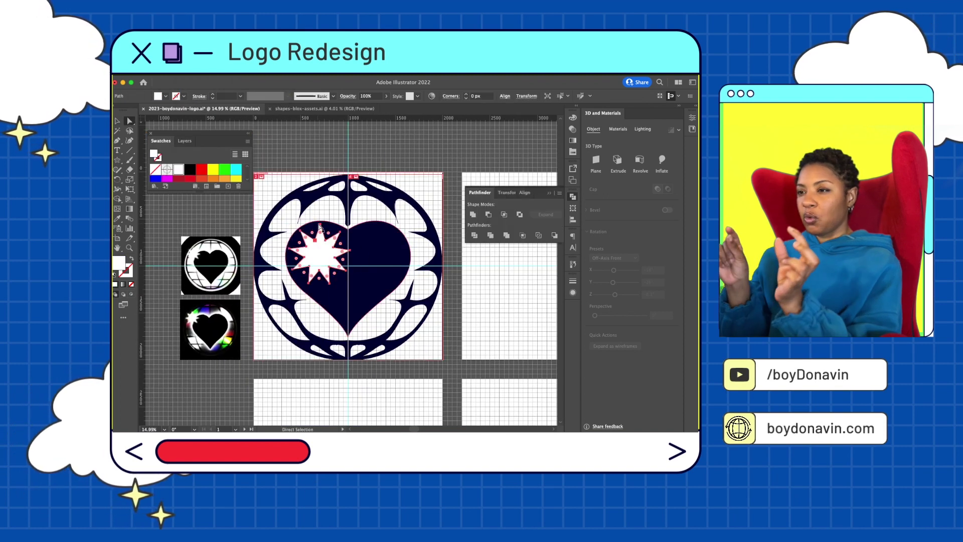
{"action": "left_click", "coordinate": [310, 285]}
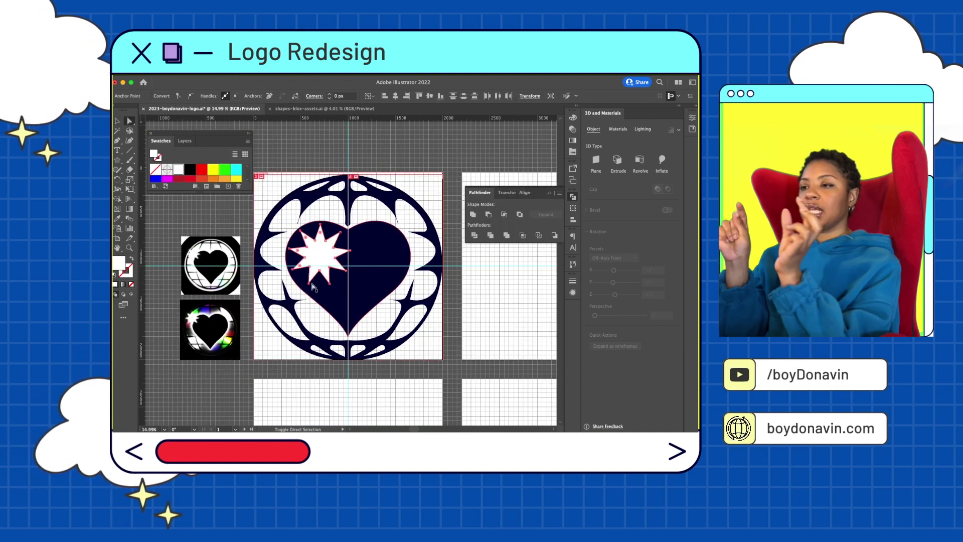
Step: Round off the star's points, then select the heart together with the star
{"action": "left_click_drag", "start_coordinate": [351, 251], "coordinate": [290, 234]}
{"action": "key", "text": "v"}
{"action": "left_click", "coordinate": [453, 156]}
{"action": "scroll", "coordinate": [454, 158], "scroll_direction": "down", "scroll_amount": 5}
{"action": "scroll", "coordinate": [454, 159], "scroll_direction": "up", "scroll_amount": 5}
{"action": "left_click", "coordinate": [379, 267], "text": "shift"}
{"action": "scroll", "coordinate": [380, 267], "scroll_direction": "down", "scroll_amount": 3}
{"action": "left_click", "coordinate": [184, 141]}
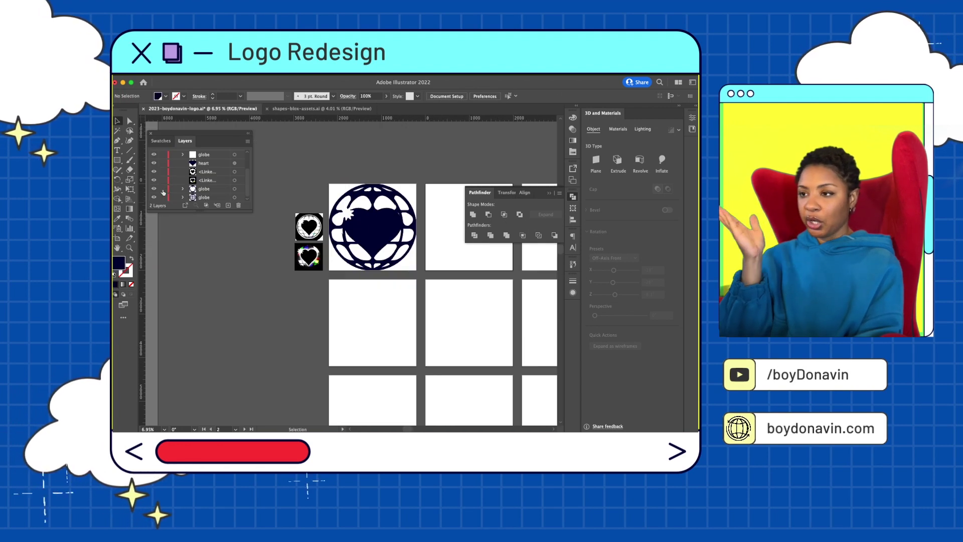
Step: Move a grid globe onto the lower-left artboard and centre the heart on it
{"action": "left_click_drag", "start_coordinate": [398, 281], "coordinate": [509, 251]}
{"action": "left_click", "coordinate": [454, 319]}
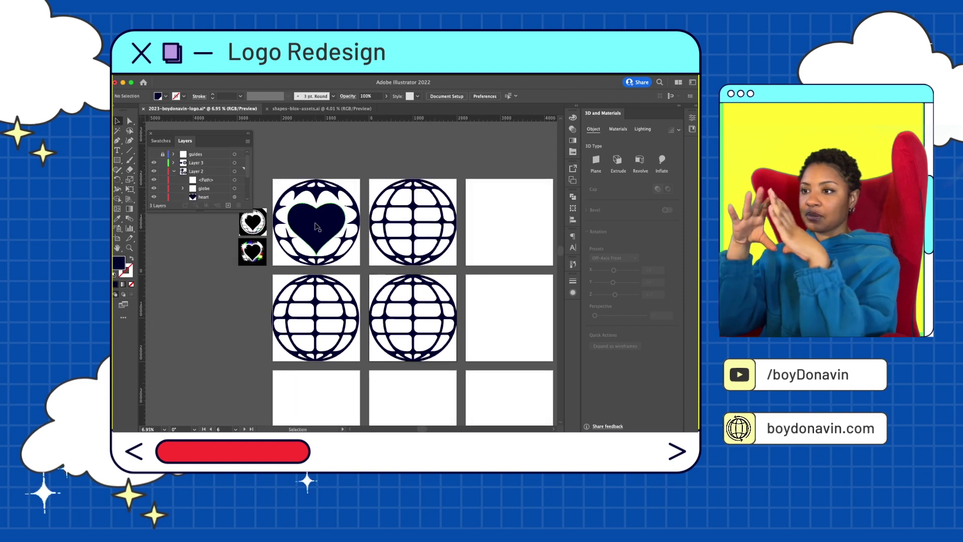
{"action": "left_click_drag", "start_coordinate": [317, 227], "coordinate": [415, 224]}
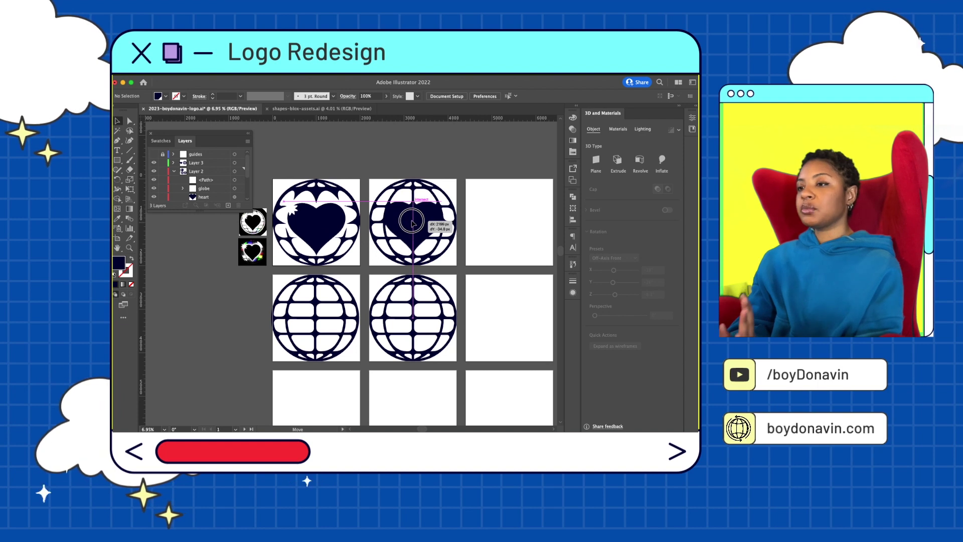
{"action": "left_click_drag", "start_coordinate": [412, 223], "coordinate": [411, 222]}
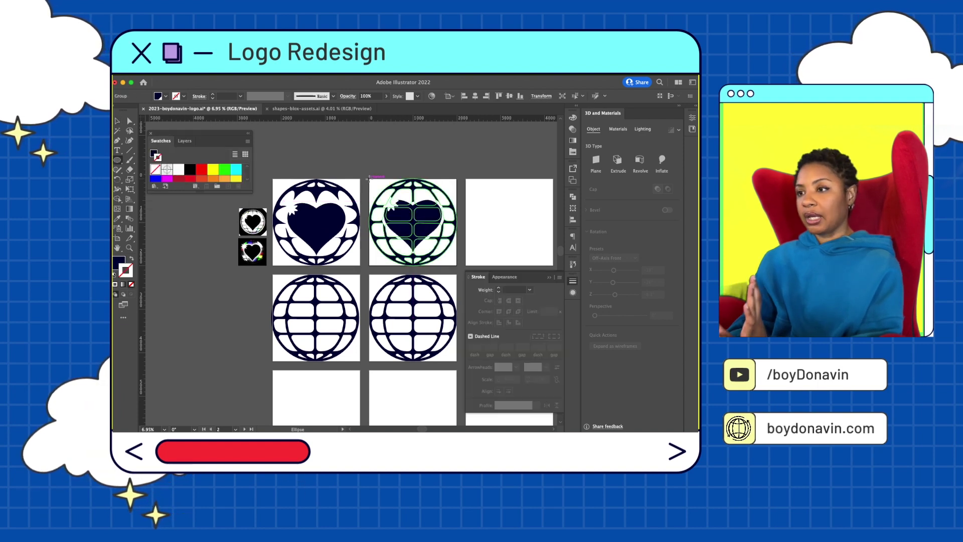
Step: Add a white circle behind the second globe and nudge the heart and globe into position
{"action": "mouse_move", "coordinate": [368, 177]}
{"action": "left_mouse_down"}
{"action": "mouse_move", "coordinate": [458, 267]}
{"action": "mouse_move", "coordinate": [422, 251]}
{"action": "left_mouse_up"}
{"action": "key", "text": "v"}
{"action": "left_click", "coordinate": [178, 169]}
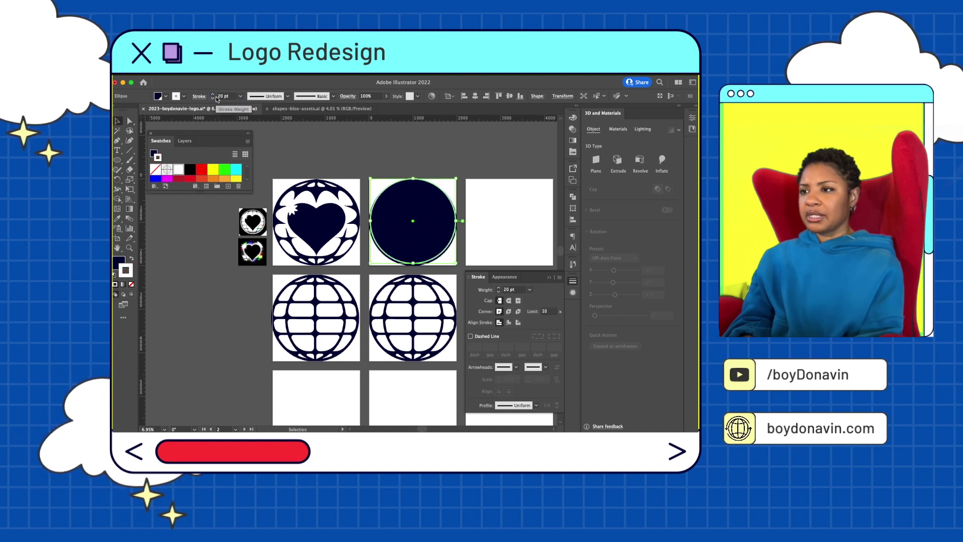
{"action": "left_click", "coordinate": [178, 169]}
{"action": "key", "text": "ctrl+shift+bracketleft"}
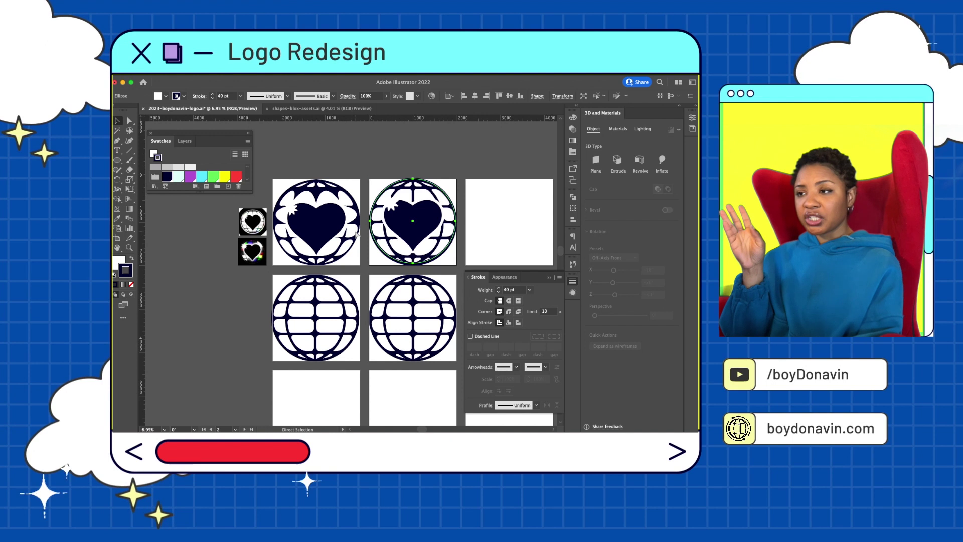
{"action": "left_click", "coordinate": [401, 257]}
{"action": "left_click", "coordinate": [407, 251], "text": "shift"}
{"action": "left_click_drag", "start_coordinate": [417, 245], "coordinate": [420, 241]}
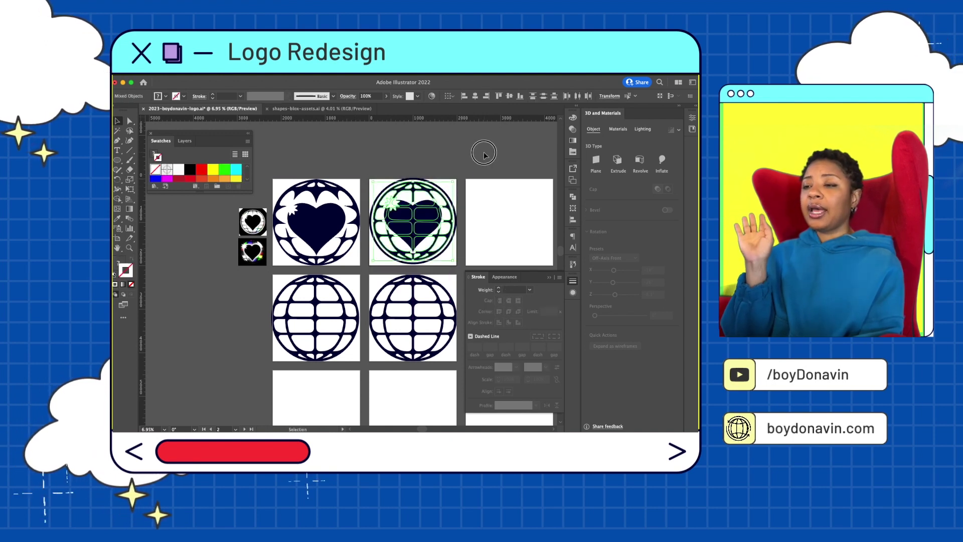
Step: Erase the second globe's inner grid bars around the heart
{"action": "left_click", "coordinate": [484, 152]}
{"action": "left_click", "coordinate": [387, 223]}
{"action": "key", "text": "shift+e"}
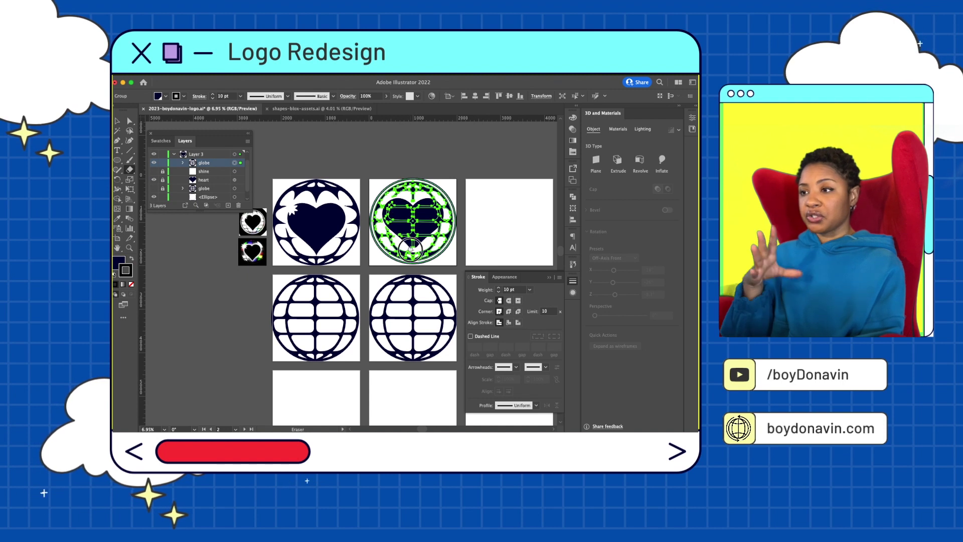
{"action": "left_click_drag", "start_coordinate": [423, 199], "coordinate": [454, 238]}
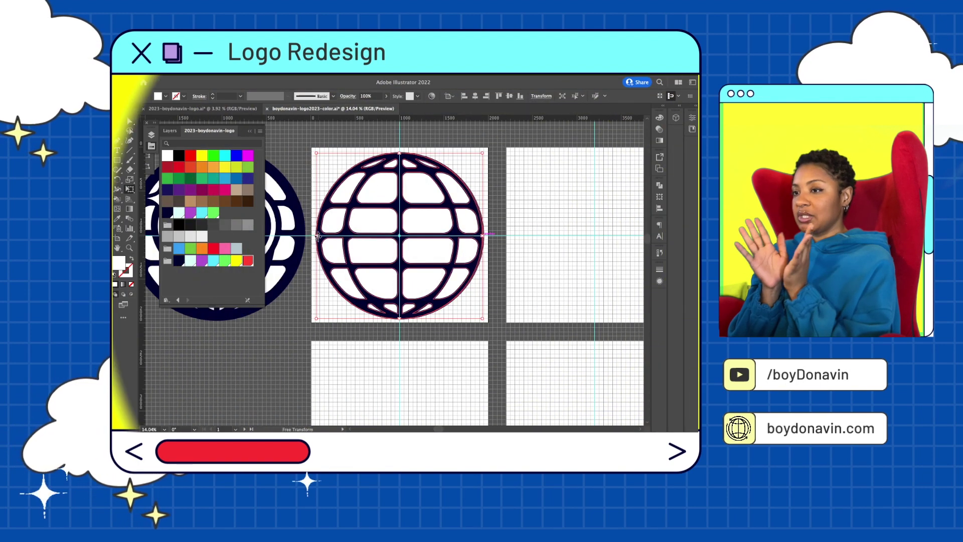
Step: Resize the grid globe, split it into separate filled pieces, and colour them red
{"action": "left_click_drag", "start_coordinate": [479, 234], "coordinate": [484, 236]}
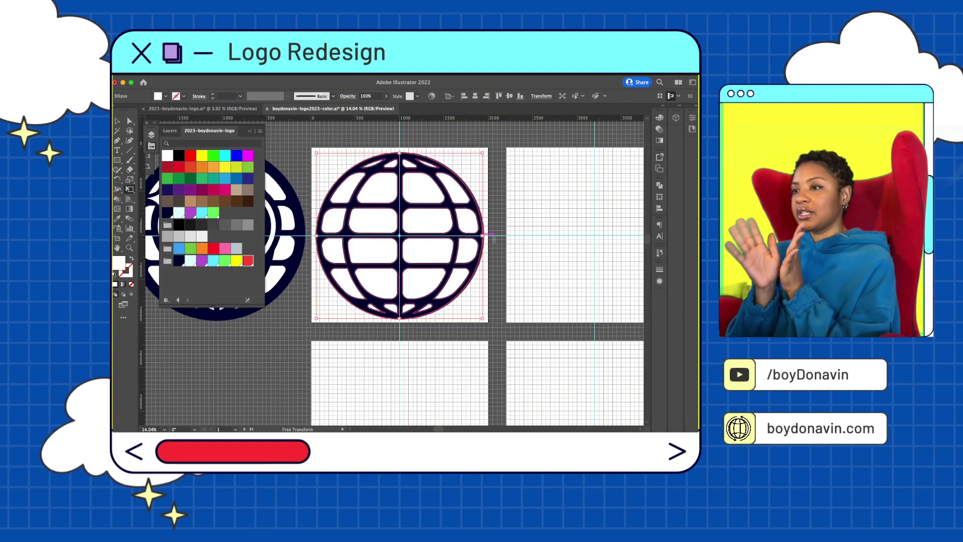
{"action": "left_click_drag", "start_coordinate": [481, 229], "coordinate": [482, 228]}
{"action": "scroll", "coordinate": [493, 225], "scroll_direction": "down", "scroll_amount": 1}
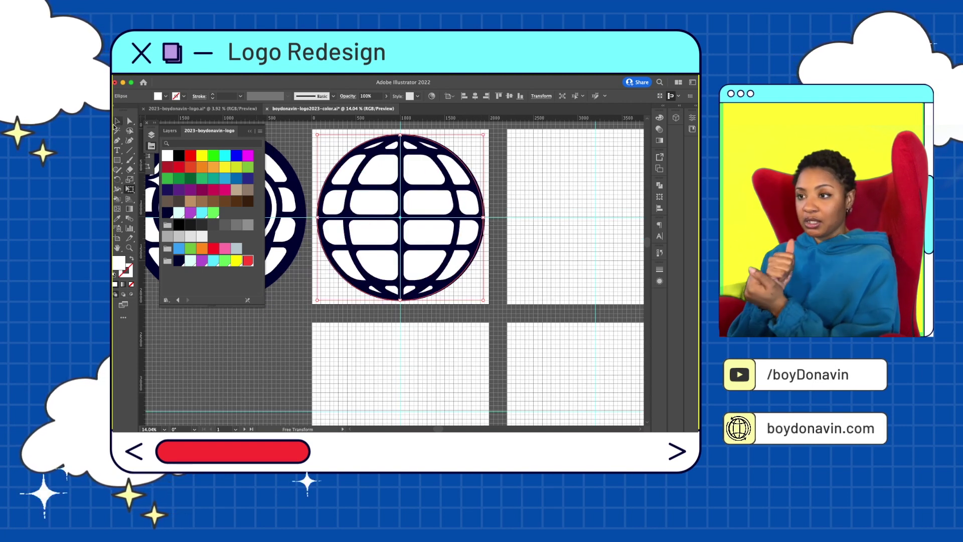
{"action": "scroll", "coordinate": [426, 216], "scroll_direction": "up", "scroll_amount": 1}
{"action": "key", "text": "v"}
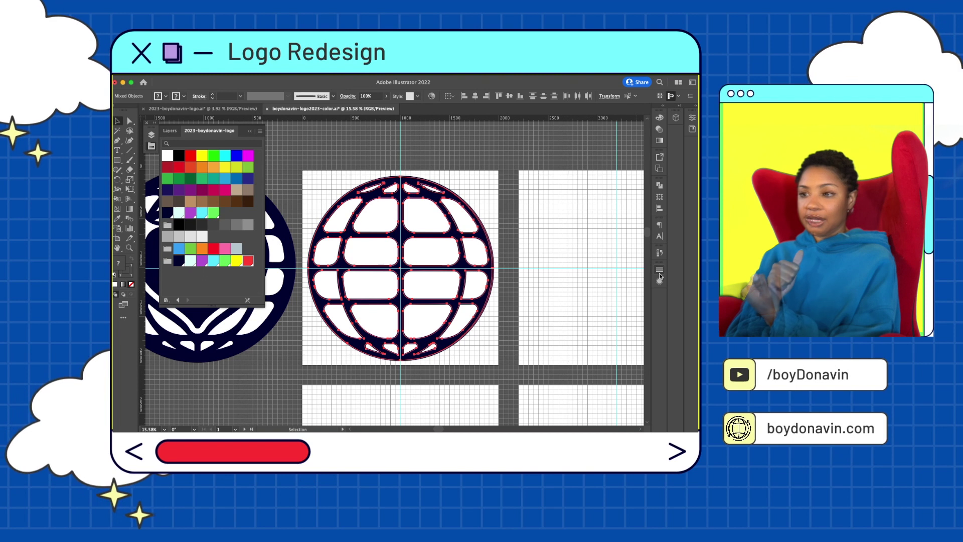
{"action": "left_click", "coordinate": [660, 184]}
{"action": "left_click", "coordinate": [562, 224]}
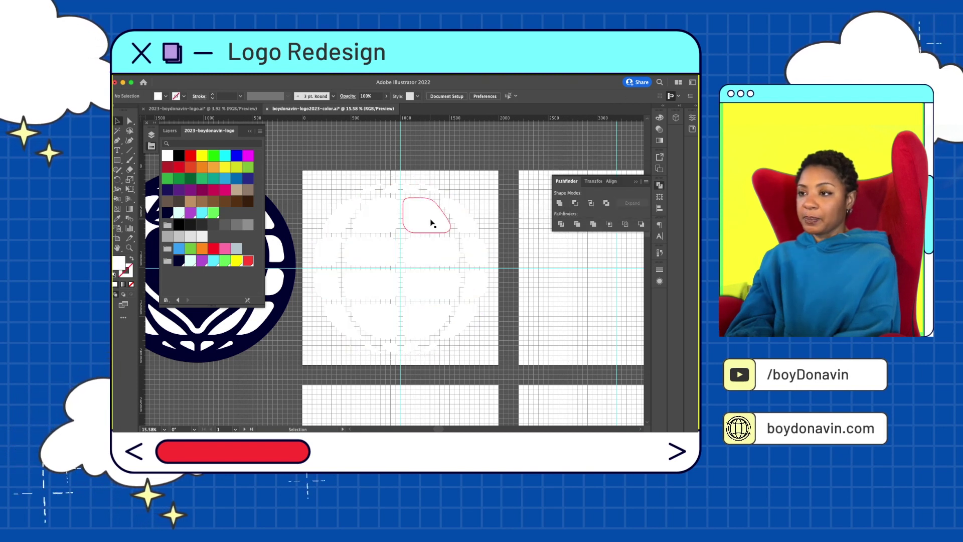
{"action": "left_click", "coordinate": [237, 260]}
{"action": "left_click", "coordinate": [247, 261]}
Step: Erase the globe's outer outline arc along its lower left and top
{"action": "key", "text": "e"}
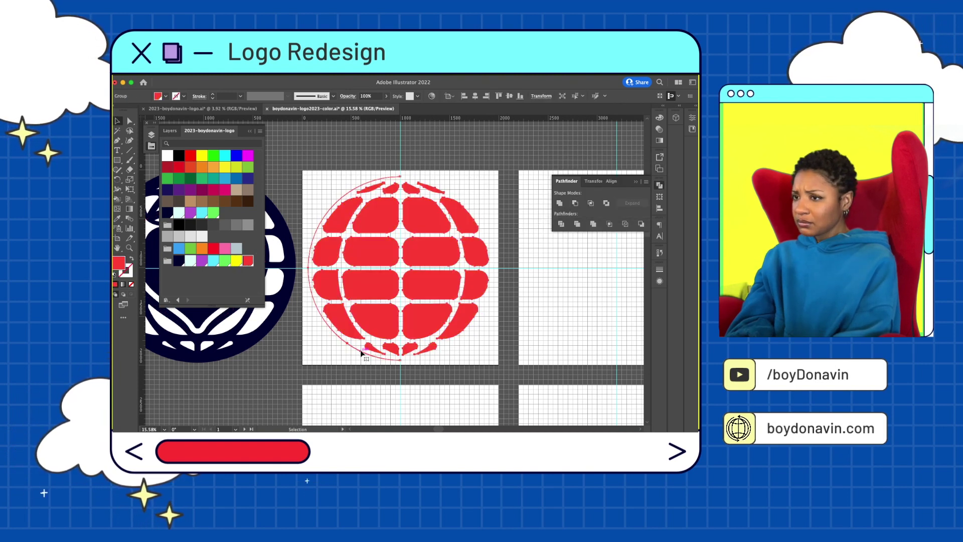
{"action": "key", "text": "shift+e"}
{"action": "double_click", "coordinate": [129, 169]}
{"action": "left_click", "coordinate": [494, 305]}
{"action": "mouse_move", "coordinate": [371, 361]}
{"action": "left_mouse_down"}
{"action": "mouse_move", "coordinate": [332, 340]}
{"action": "mouse_move", "coordinate": [309, 300]}
{"action": "left_mouse_up"}
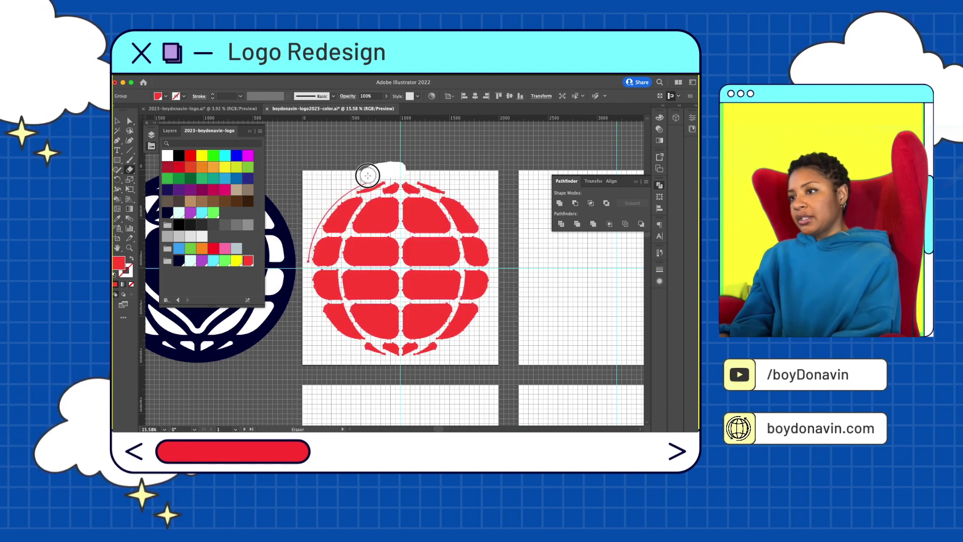
{"action": "left_click_drag", "start_coordinate": [339, 190], "coordinate": [309, 231]}
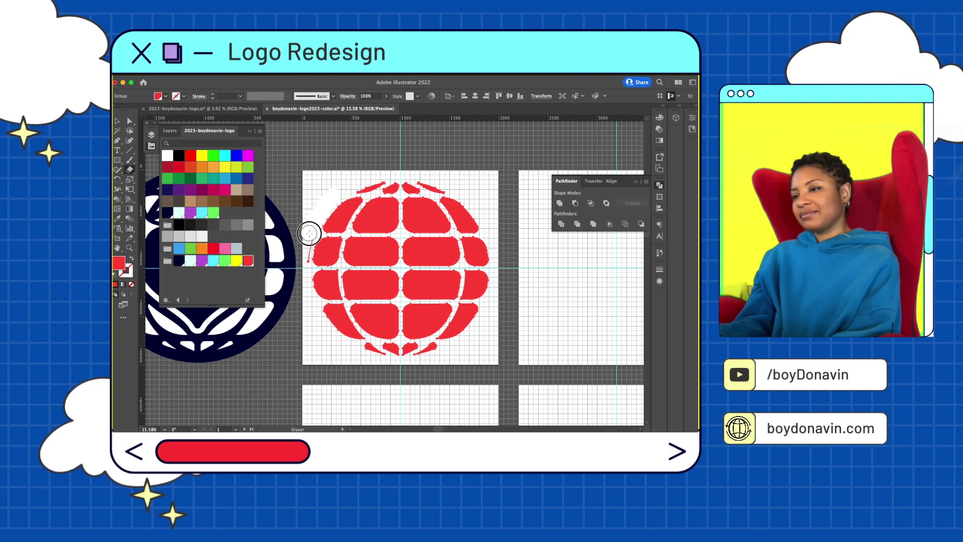
Step: Move the navy heart globe above the artboards, viewing all artboards
{"action": "key", "text": "v"}
{"action": "key", "text": "super+alt+0"}
{"action": "left_click_drag", "start_coordinate": [359, 264], "coordinate": [437, 182]}
{"action": "left_click", "coordinate": [472, 180]}
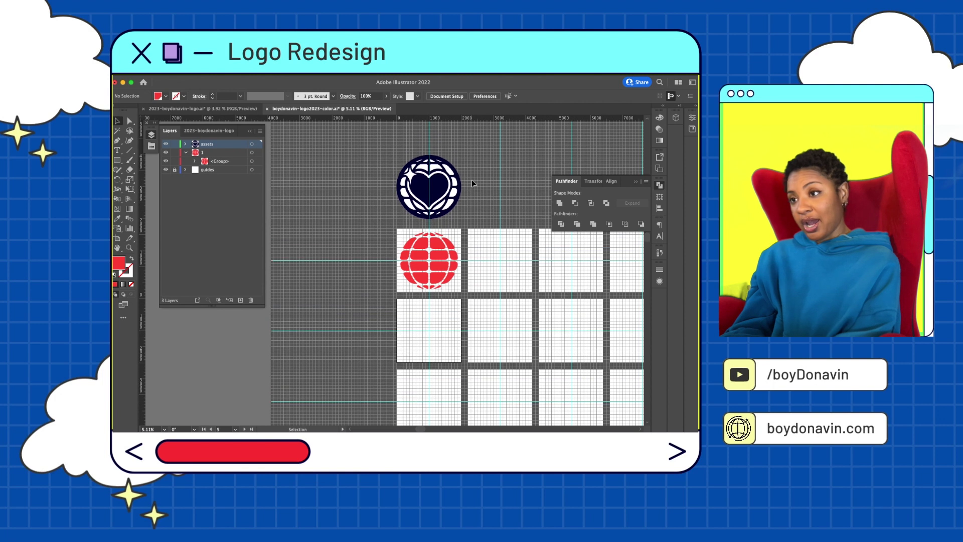
Step: Draw a navy rectangle over the globe's artboard and send it behind the globe
{"action": "key", "text": "super+alt+0"}
{"action": "scroll", "coordinate": [472, 182], "scroll_direction": "left", "scroll_amount": 2}
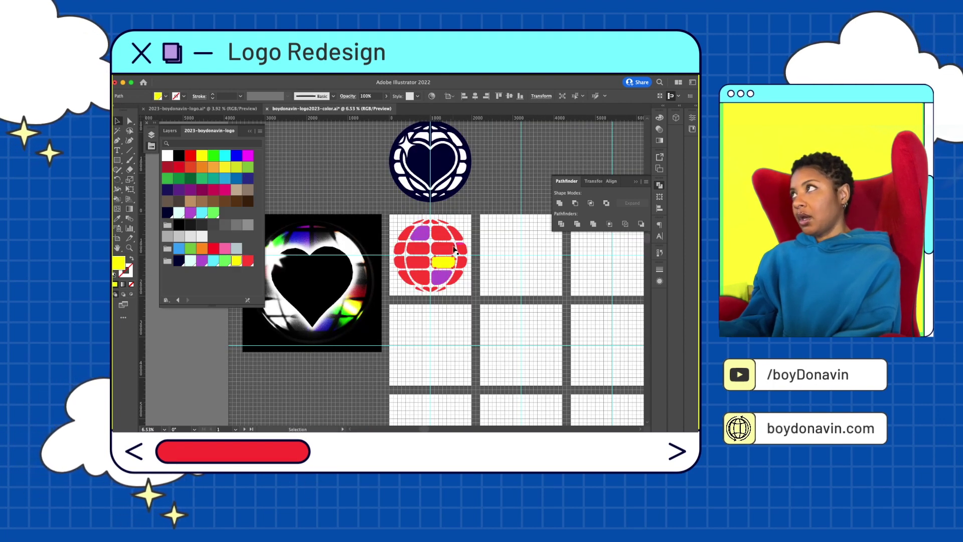
{"action": "left_click_drag", "start_coordinate": [387, 211], "coordinate": [475, 297]}
{"action": "key", "text": "super+shift+bracketleft"}
Step: Copy the heart outline from the navy logo and paste it over the red globe
{"action": "scroll", "coordinate": [496, 242], "scroll_direction": "down", "scroll_amount": 2}
{"action": "scroll", "coordinate": [495, 242], "scroll_direction": "up", "scroll_amount": 5}
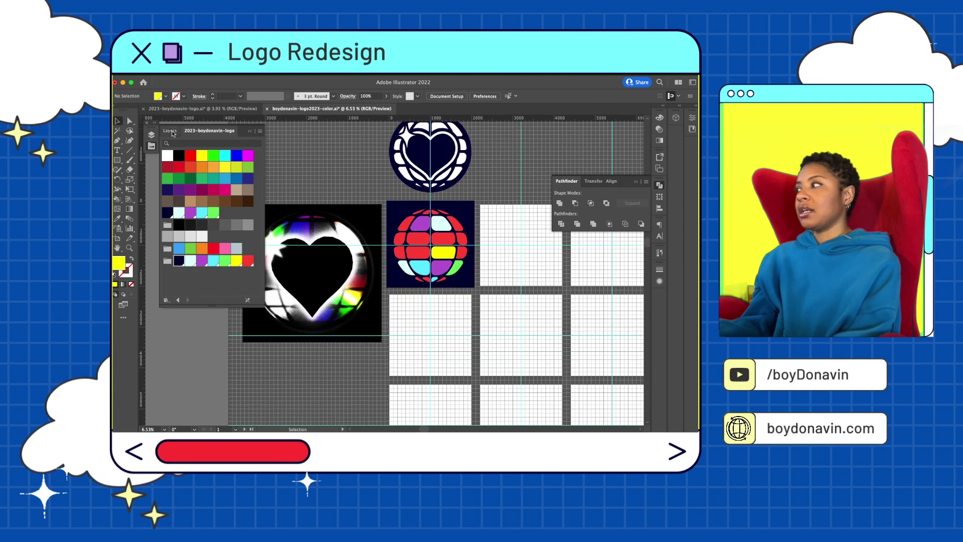
{"action": "left_click", "coordinate": [471, 207]}
{"action": "left_click", "coordinate": [476, 203]}
{"action": "key", "text": "super+v"}
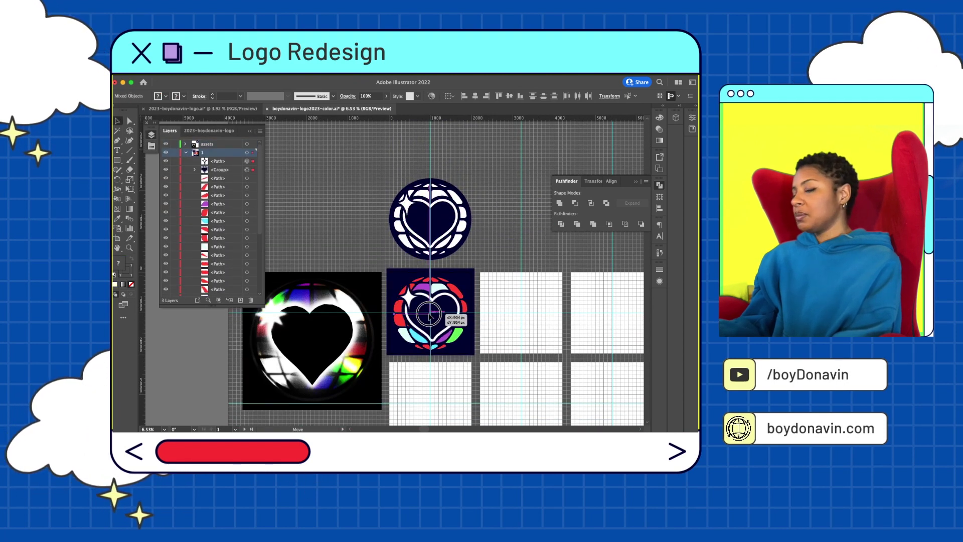
{"action": "key", "text": "super+equal"}
{"action": "key", "text": "super+minus"}
{"action": "left_click", "coordinate": [209, 131]}
{"action": "left_click_drag", "start_coordinate": [422, 264], "coordinate": [423, 265]}
{"action": "left_click", "coordinate": [496, 255]}
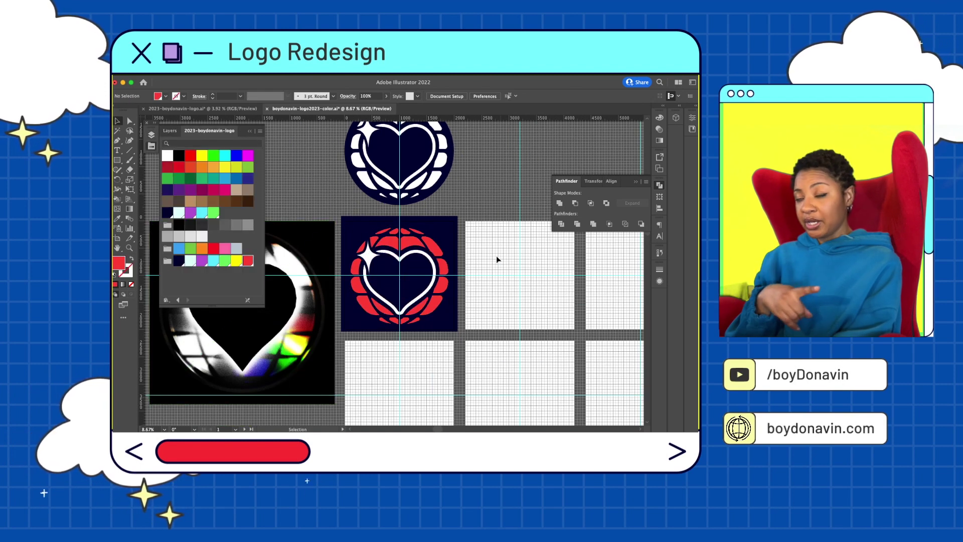
Step: Make the heart red, the star white, and the bands green, yellow, purple and light blue
{"action": "key", "text": "x"}
{"action": "scroll", "coordinate": [503, 208], "scroll_direction": "up", "scroll_amount": 1}
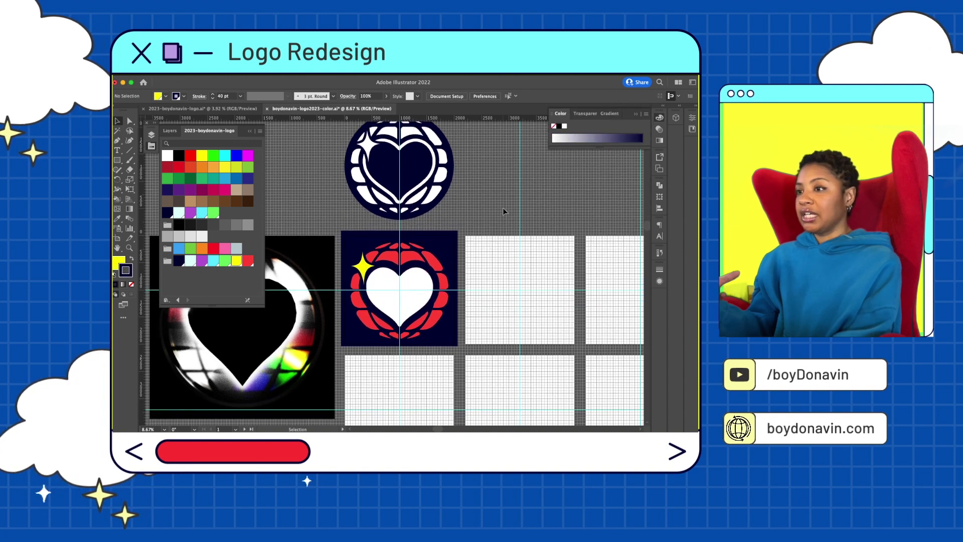
{"action": "key", "text": "super+z"}
{"action": "key", "text": "super+z"}
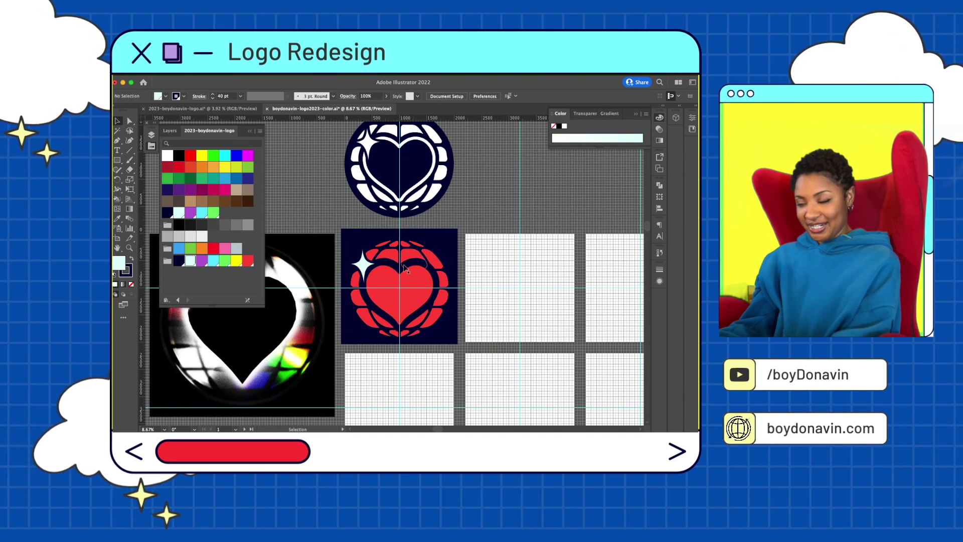
{"action": "key", "text": "super+z"}
{"action": "key", "text": "super+z"}
{"action": "scroll", "coordinate": [392, 274], "scroll_direction": "down", "scroll_amount": 1}
{"action": "key", "text": "super+z"}
{"action": "key", "text": "super+z"}
{"action": "key", "text": "super+z"}
{"action": "key", "text": "super+z"}
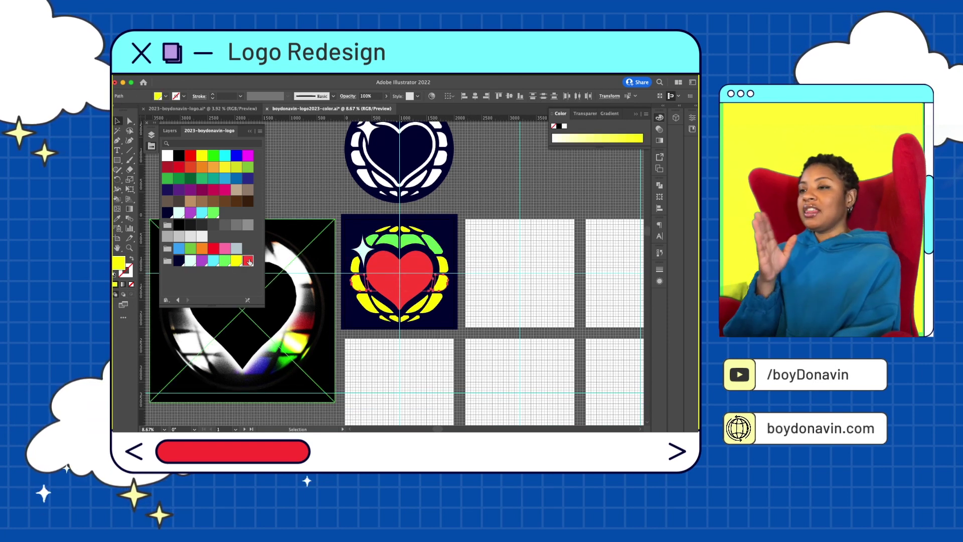
{"action": "left_click", "coordinate": [393, 233]}
{"action": "left_click", "coordinate": [170, 131]}
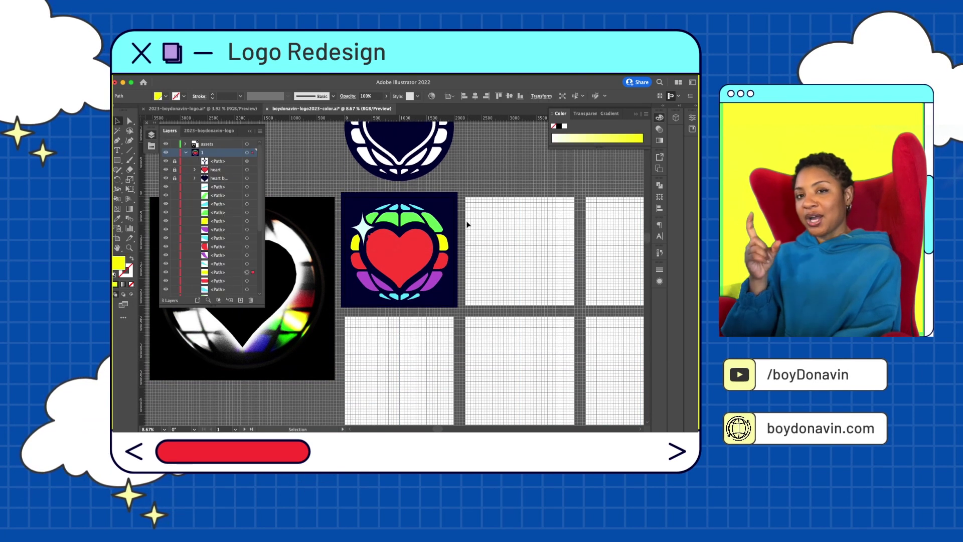
{"action": "scroll", "coordinate": [510, 192], "scroll_direction": "down", "scroll_amount": 2}
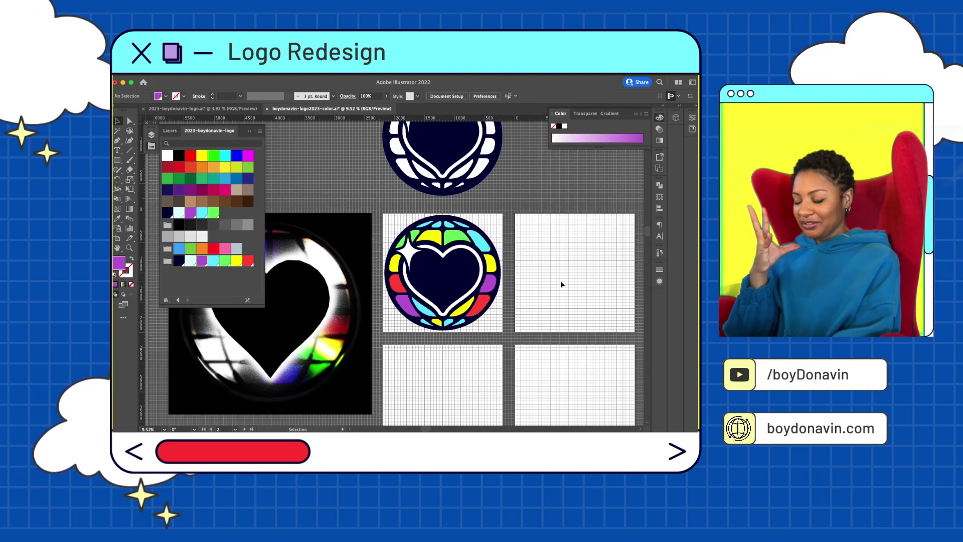
Step: Nudge the heart group and compound path into place on the globe
{"action": "scroll", "coordinate": [549, 285], "scroll_direction": "down", "scroll_amount": 2}
{"action": "scroll", "coordinate": [577, 251], "scroll_direction": "right", "scroll_amount": 2}
{"action": "left_click_drag", "start_coordinate": [401, 246], "coordinate": [401, 246]}
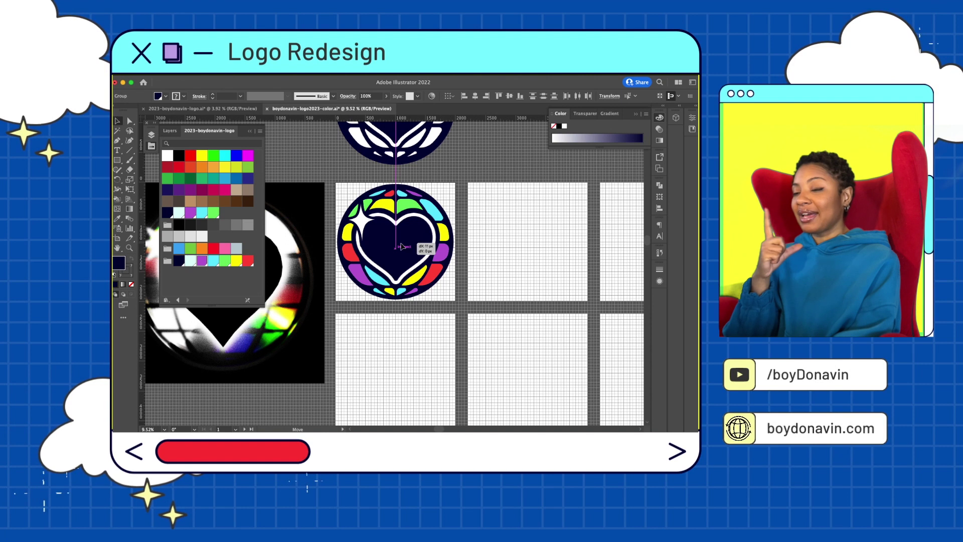
{"action": "left_click", "coordinate": [574, 227]}
{"action": "scroll", "coordinate": [394, 251], "scroll_direction": "down", "scroll_amount": 3}
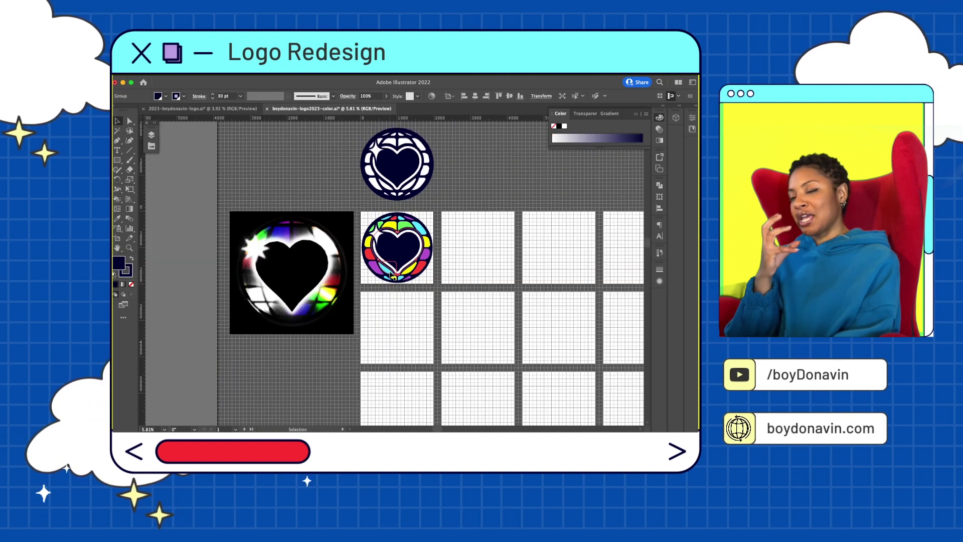
{"action": "scroll", "coordinate": [394, 251], "scroll_direction": "up", "scroll_amount": 1}
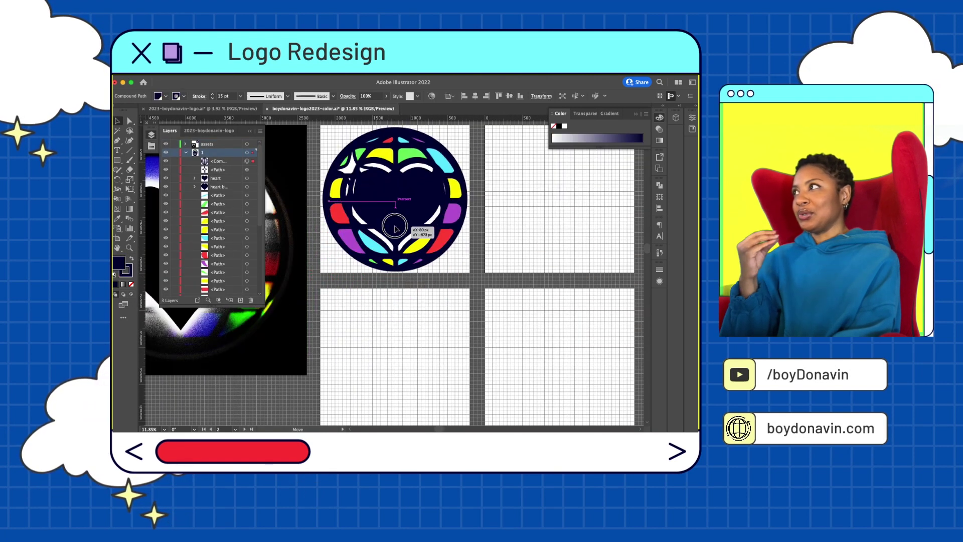
{"action": "left_click_drag", "start_coordinate": [395, 229], "coordinate": [396, 227]}
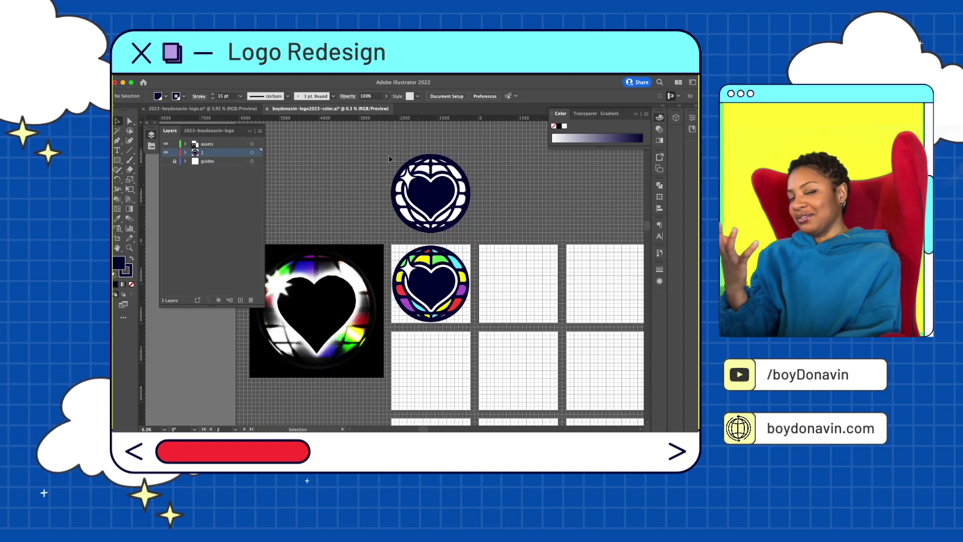
Step: Duplicate the navy logo onto the empty artboard and add rotated yellow and green wedges behind it
{"action": "left_click_drag", "start_coordinate": [389, 155], "coordinate": [477, 246]}
{"action": "scroll", "coordinate": [600, 269], "scroll_direction": "up", "scroll_amount": 3}
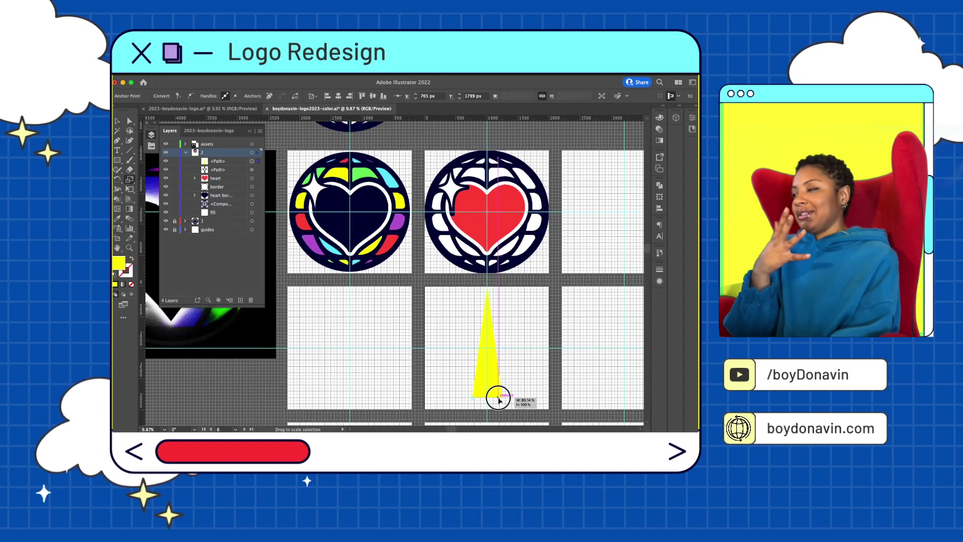
{"action": "left_click_drag", "start_coordinate": [486, 351], "coordinate": [476, 261]}
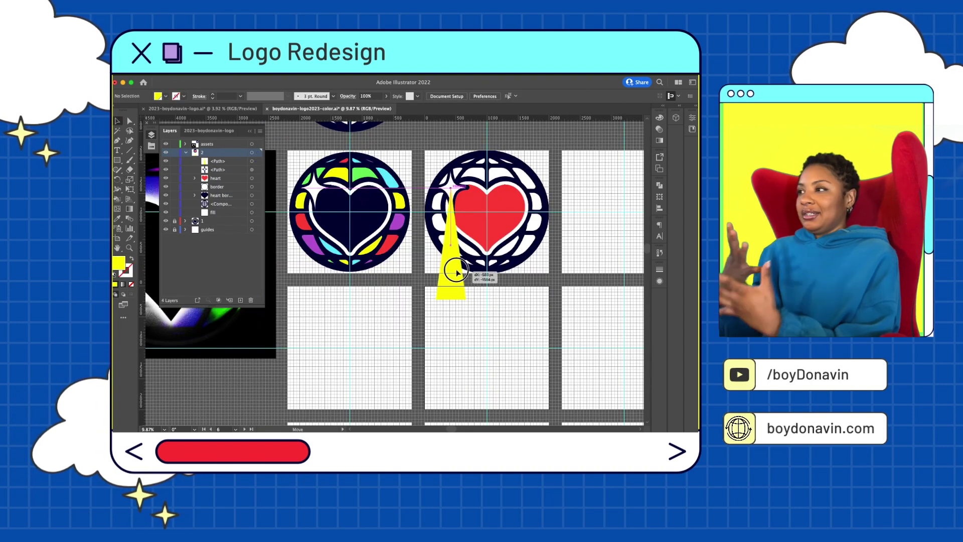
{"action": "left_click_drag", "start_coordinate": [456, 296], "coordinate": [527, 281]}
{"action": "left_click", "coordinate": [151, 146]}
{"action": "left_click", "coordinate": [225, 260]}
{"action": "left_click_drag", "start_coordinate": [450, 189], "coordinate": [569, 214]}
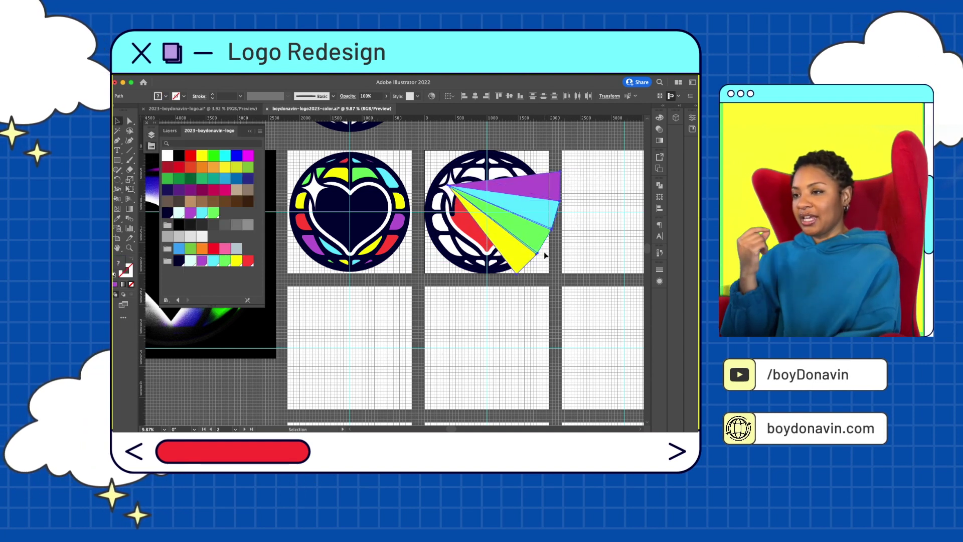
{"action": "key", "text": "ctrl+shift+bracketleft"}
{"action": "left_click", "coordinate": [600, 264]}
Step: Give the globe a yellow stroke, rotate the rainbow rays into place, and make the inner segments pale cyan
{"action": "key", "text": "ctrl+minus"}
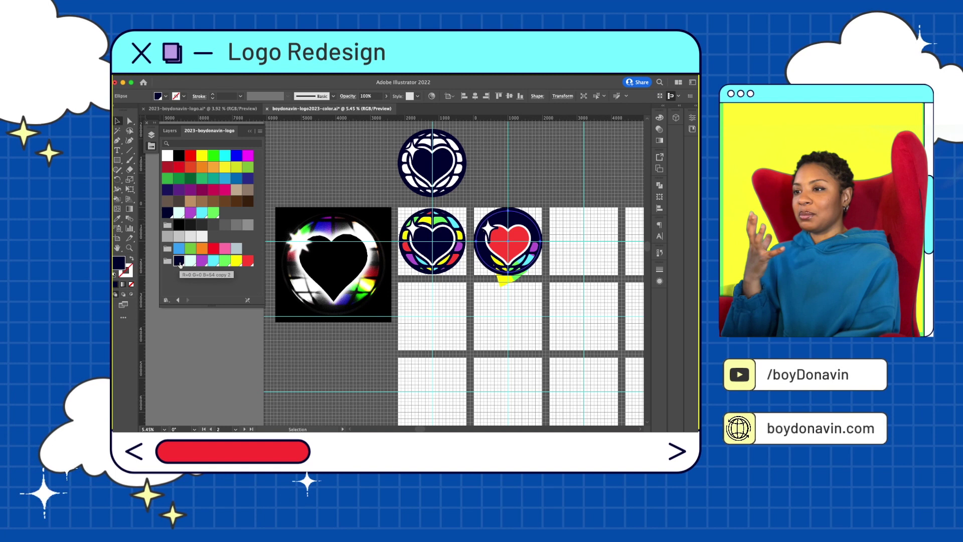
{"action": "left_click", "coordinate": [508, 236]}
{"action": "left_click", "coordinate": [574, 256]}
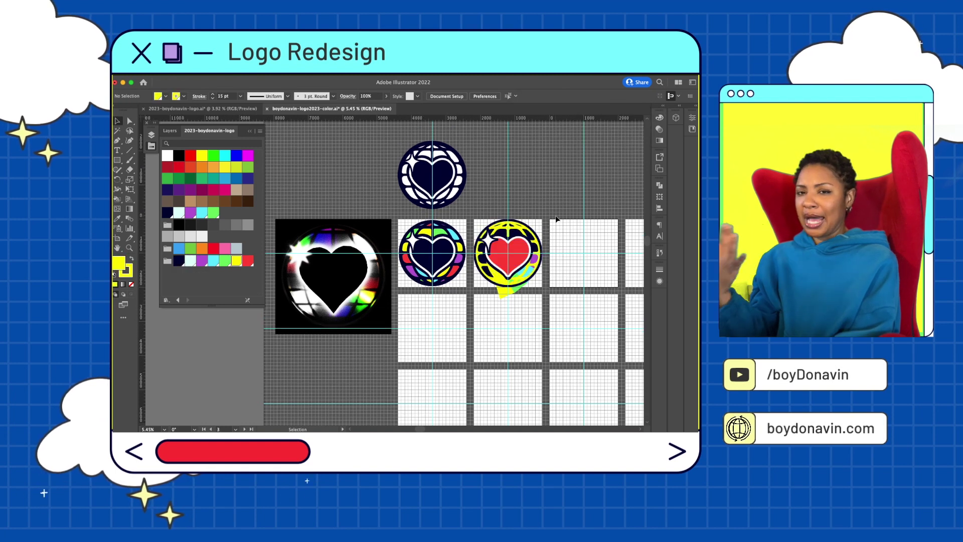
{"action": "key", "text": "ctrl+plus"}
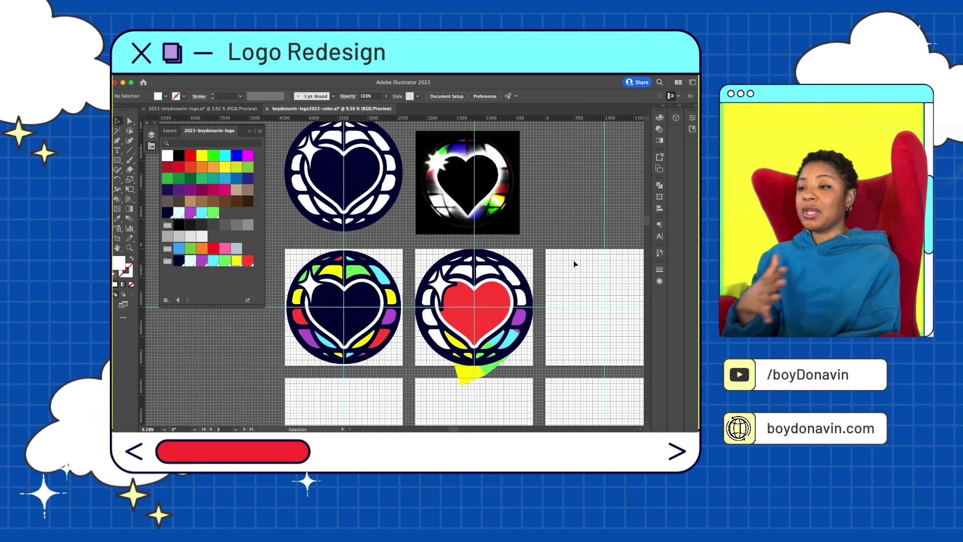
{"action": "left_click", "coordinate": [483, 358]}
{"action": "key", "text": "e"}
{"action": "left_click_drag", "start_coordinate": [508, 236], "coordinate": [502, 226]}
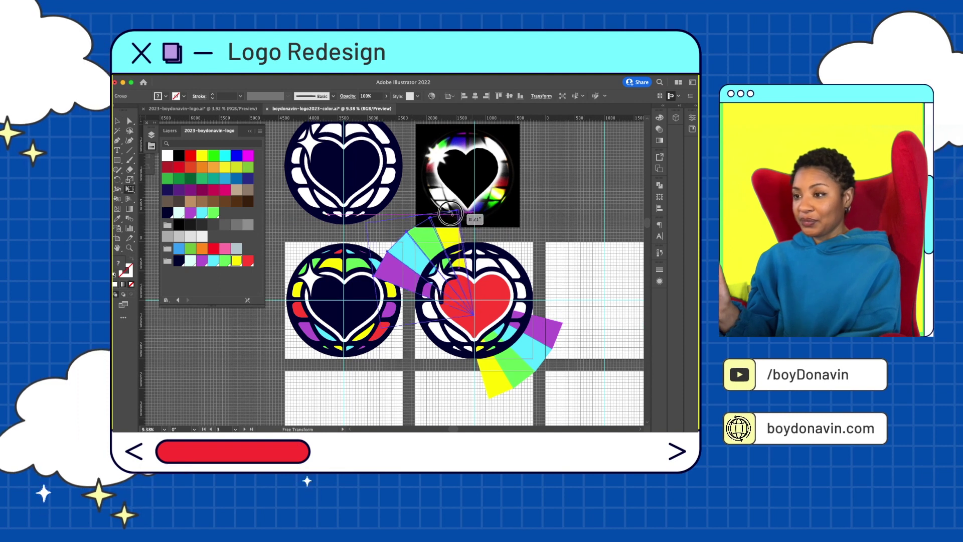
{"action": "left_click_drag", "start_coordinate": [552, 326], "coordinate": [561, 275]}
{"action": "left_click", "coordinate": [516, 259]}
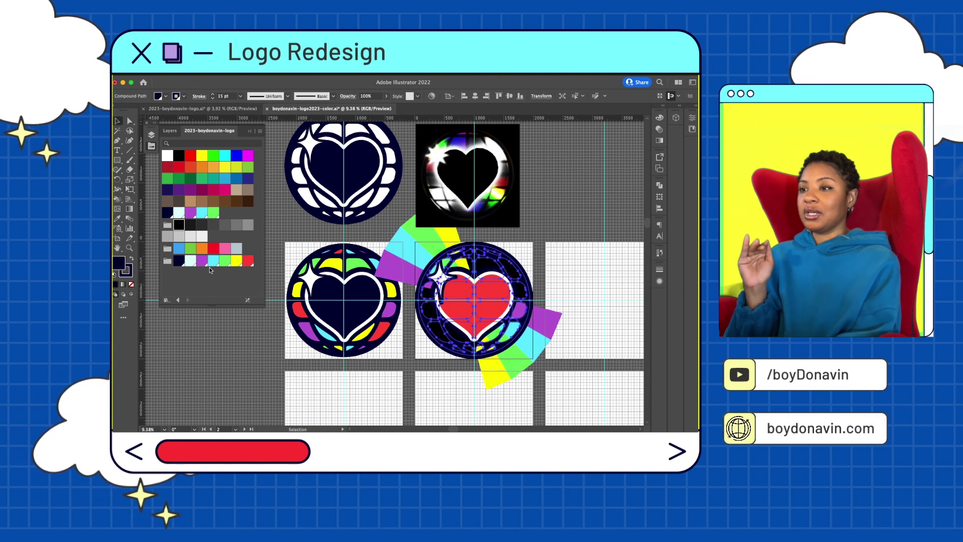
{"action": "left_click", "coordinate": [516, 259]}
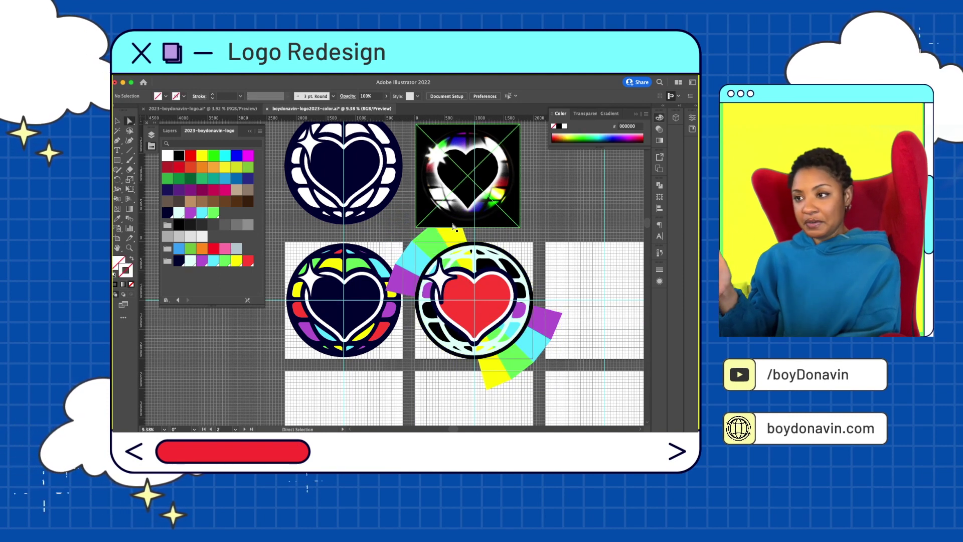